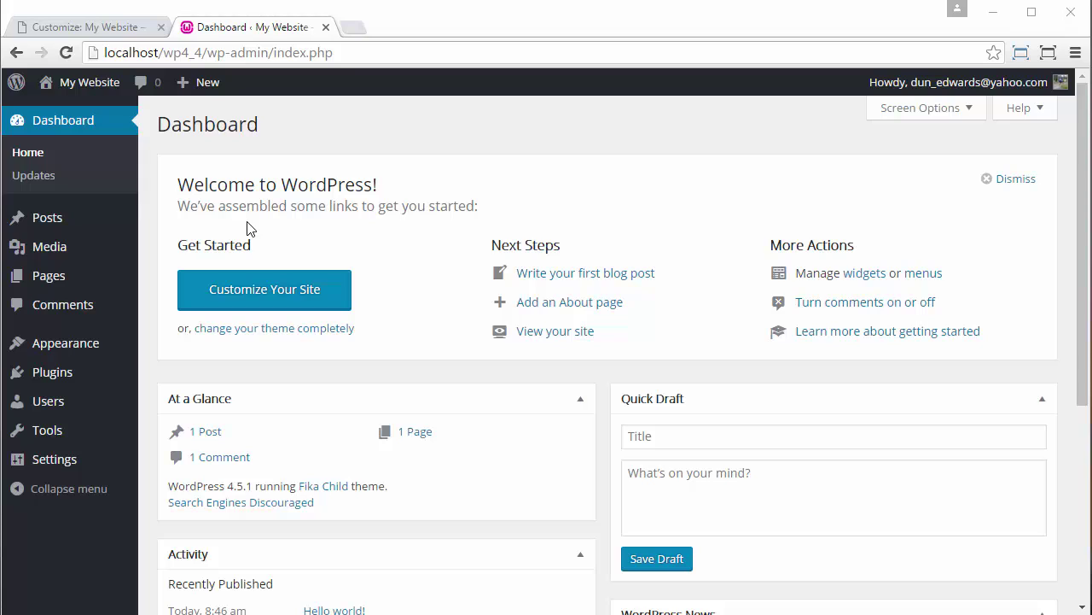
Open the theme customizer's Site Identity settings and change the site title to "Fika".
{"action": "mouse_move", "coordinate": [128, 350]}
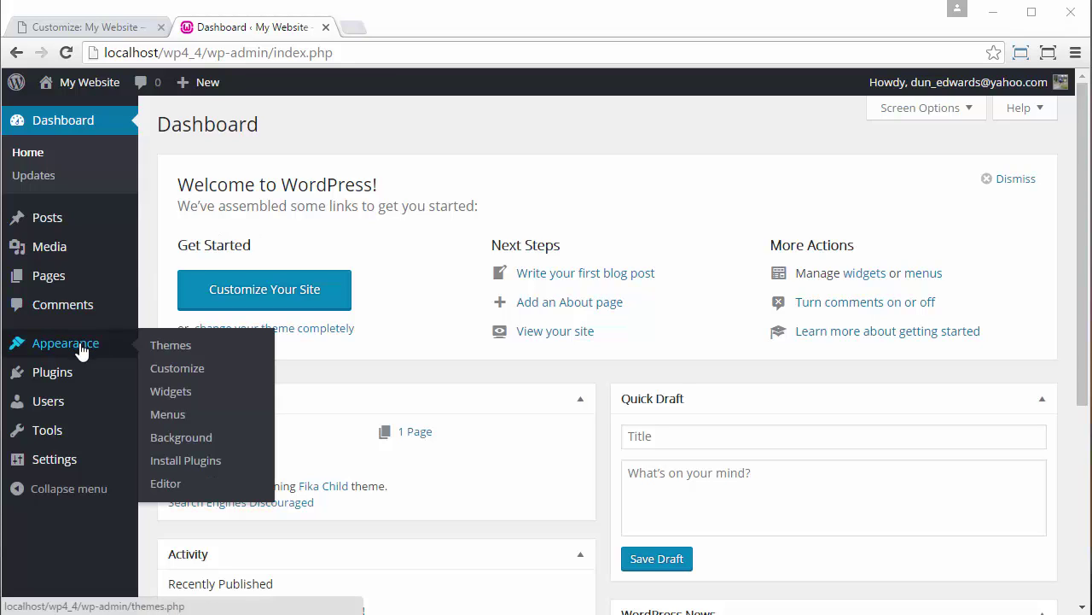
{"action": "left_click", "coordinate": [206, 378]}
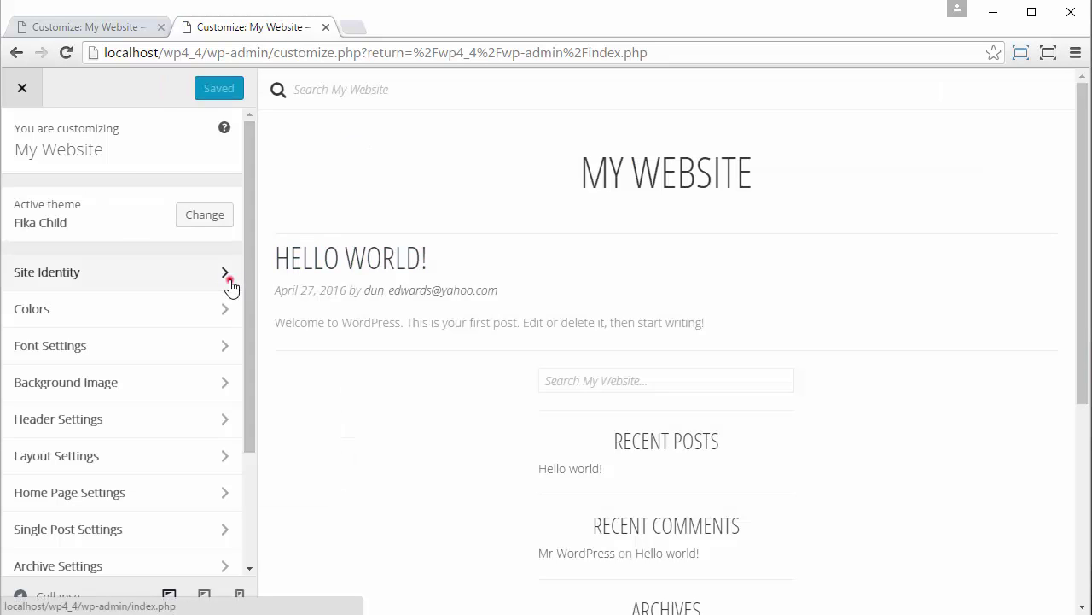
{"action": "left_click", "coordinate": [227, 275]}
{"action": "triple_click", "coordinate": [86, 220]}
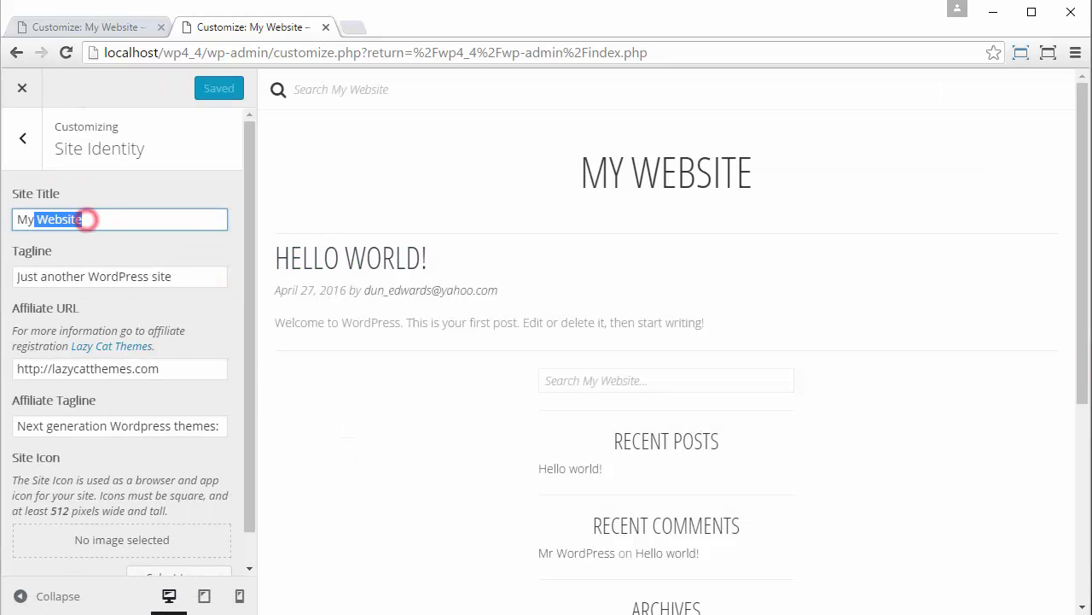
{"action": "type", "text": "Fika"}
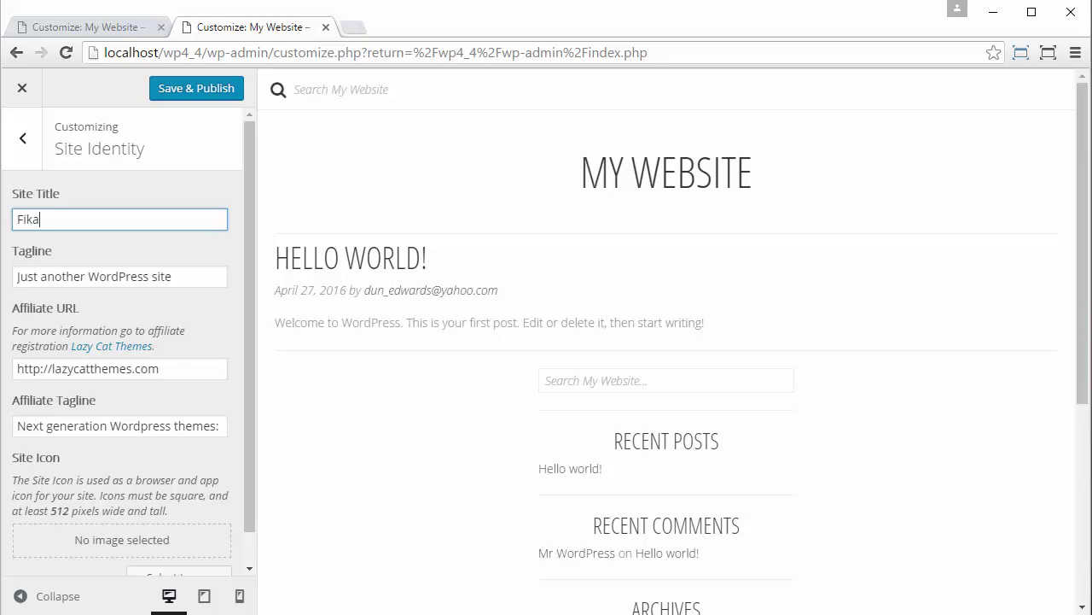
Set the tagline to "Fika is a Swedish coffee ritual!" and publish the site identity changes.
{"action": "key", "text": "Tab"}
{"action": "type", "text": "Fika"}
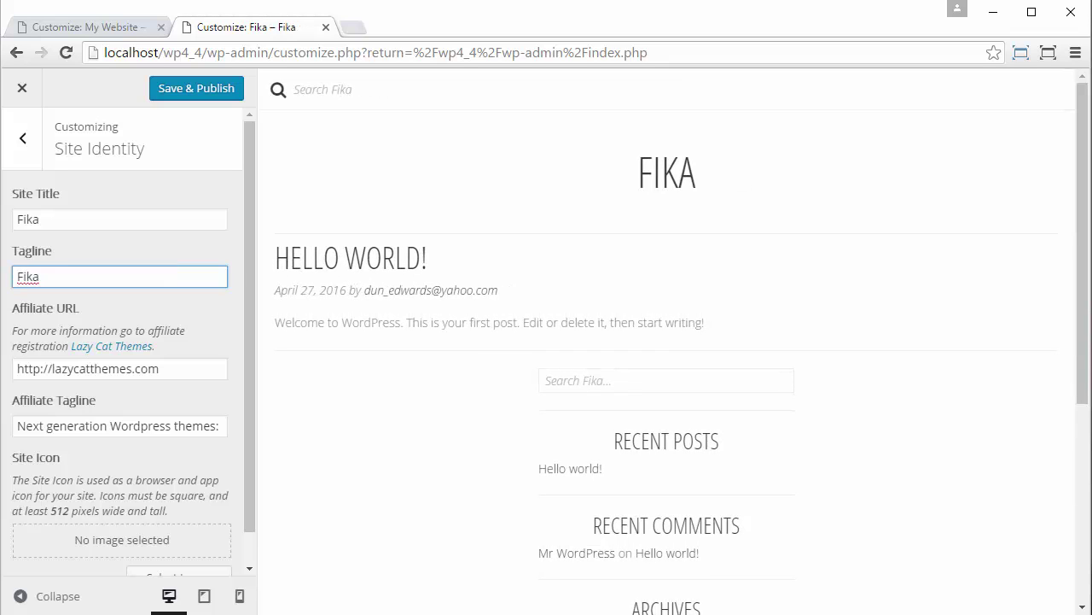
{"action": "type", "text": " is a "}
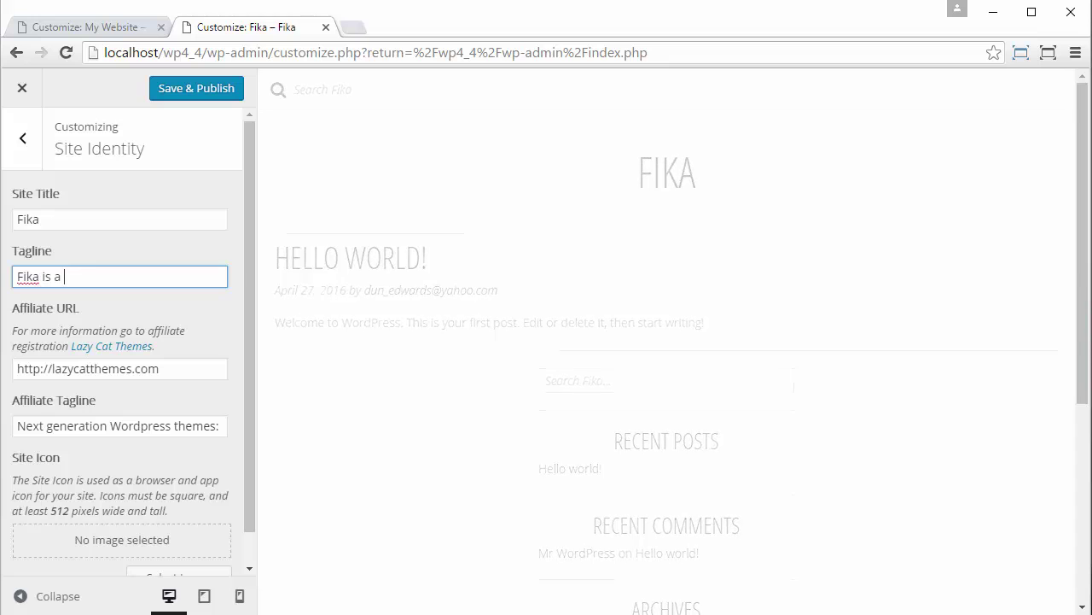
{"action": "type", "text": "Swedish "}
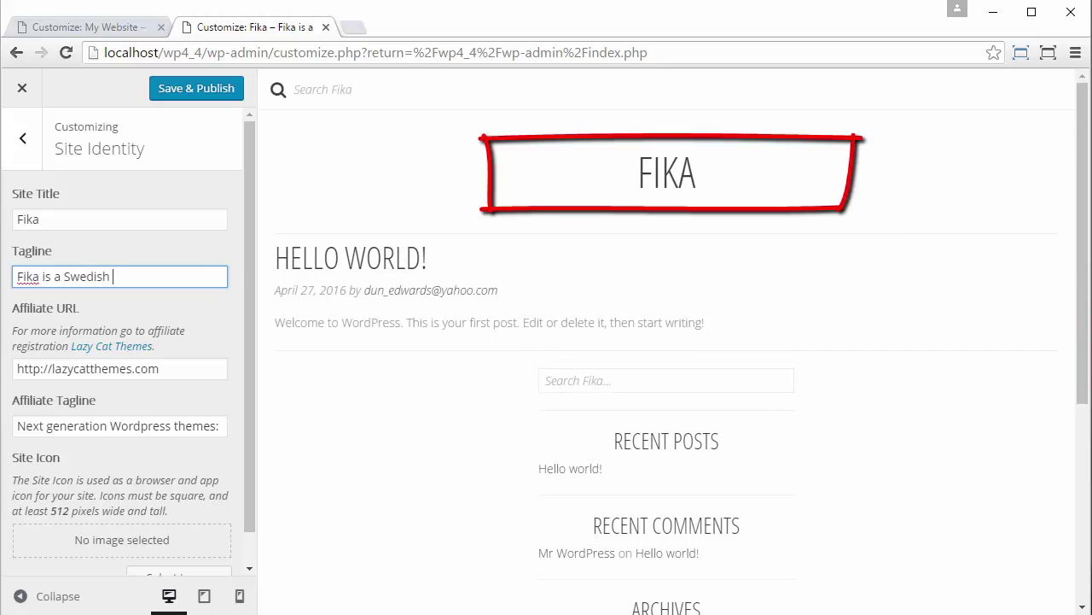
{"action": "type", "text": "coffee r"}
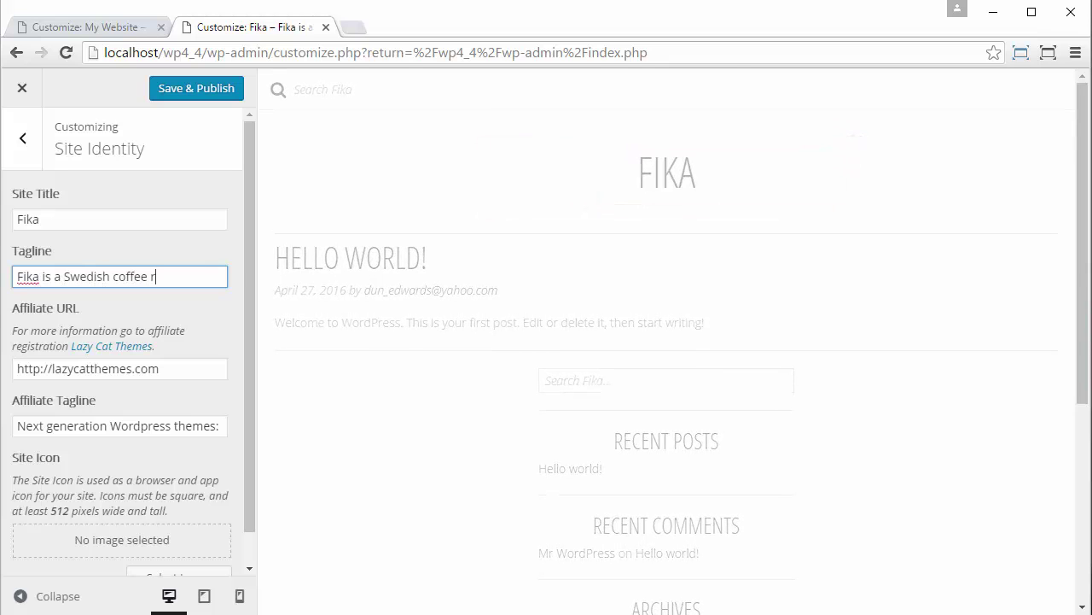
{"action": "type", "text": "itual!"}
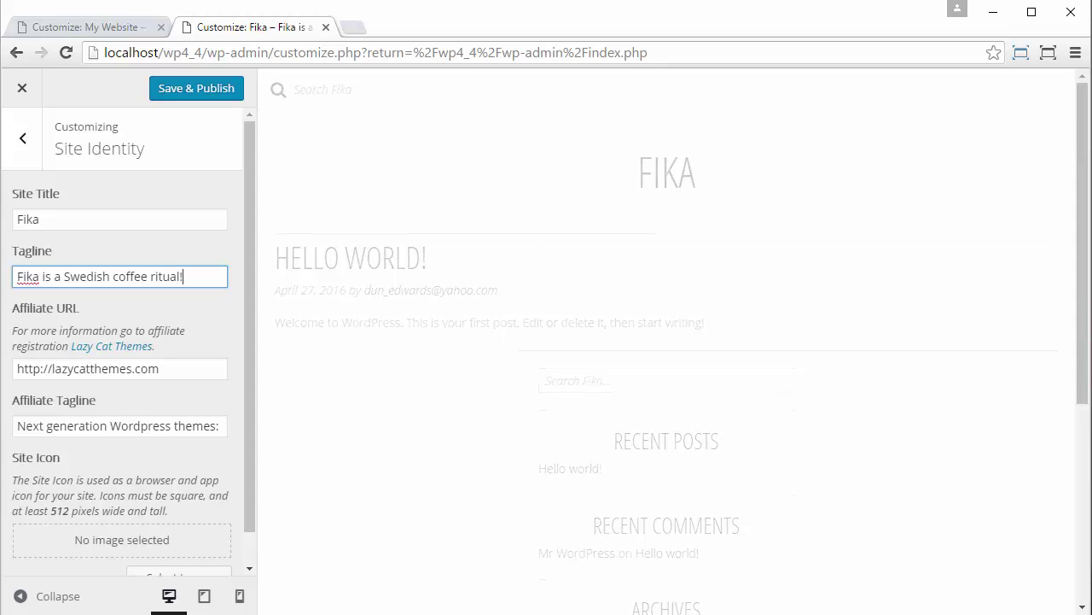
{"action": "left_click", "coordinate": [203, 89]}
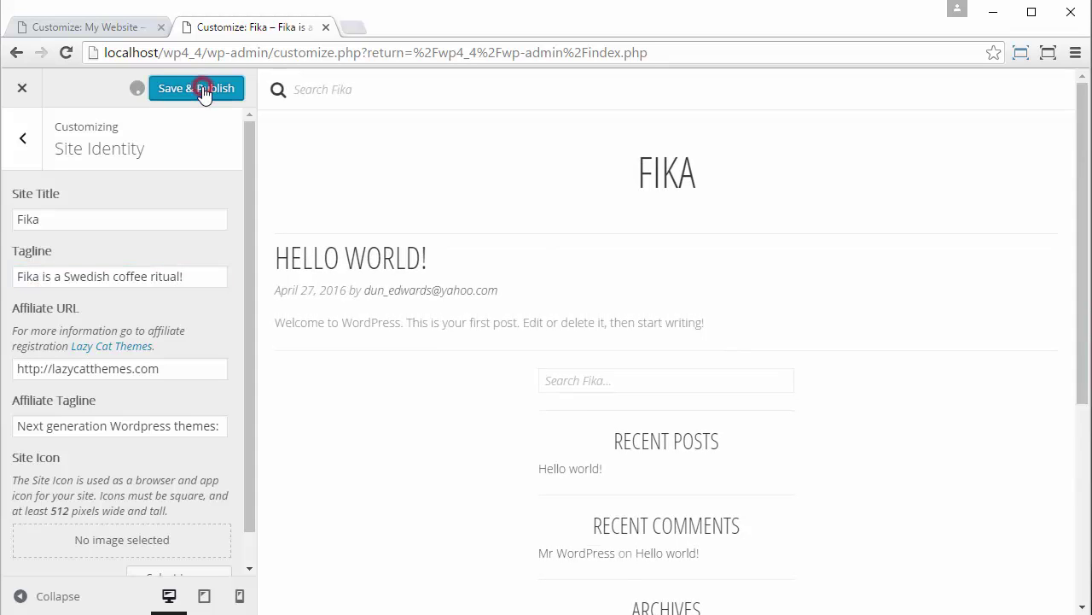
Close the customizer and open the live site in a new browser tab to view it.
{"action": "left_click", "coordinate": [19, 86]}
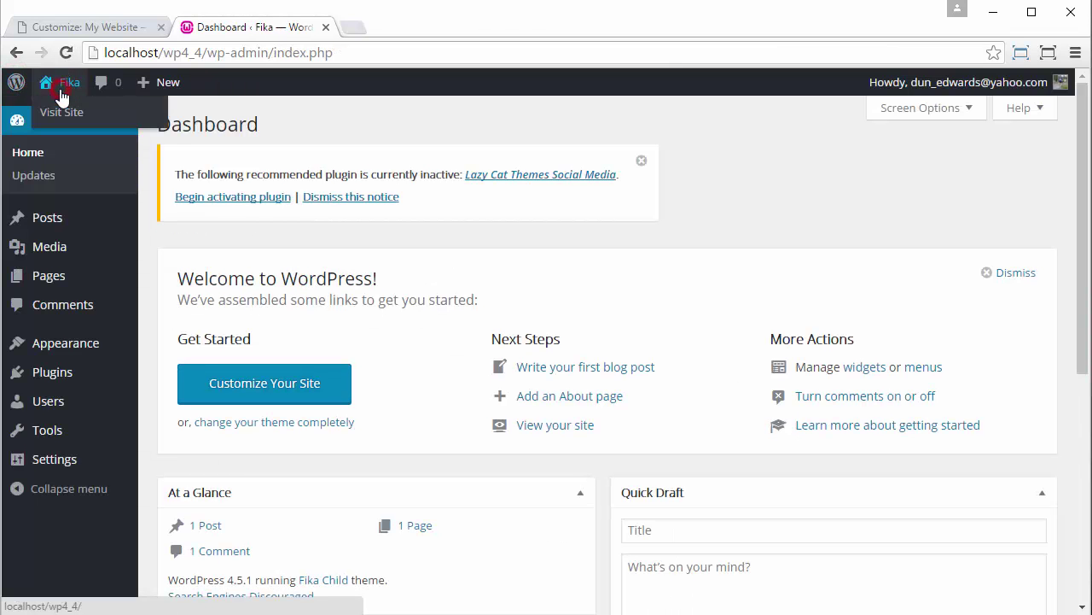
{"action": "left_click", "coordinate": [61, 90], "text": "ctrl"}
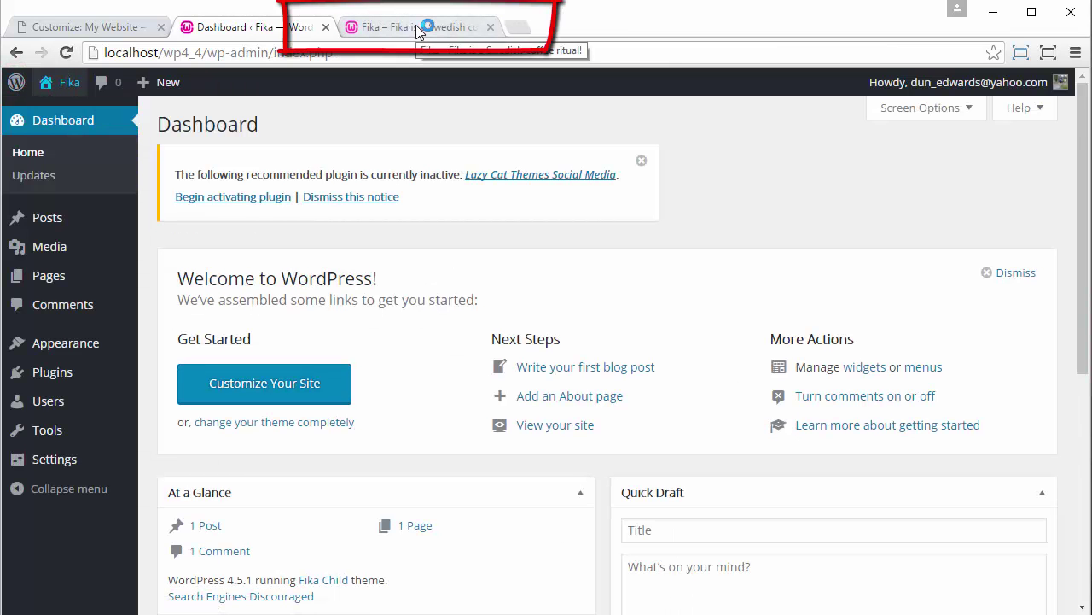
{"action": "left_click", "coordinate": [417, 29]}
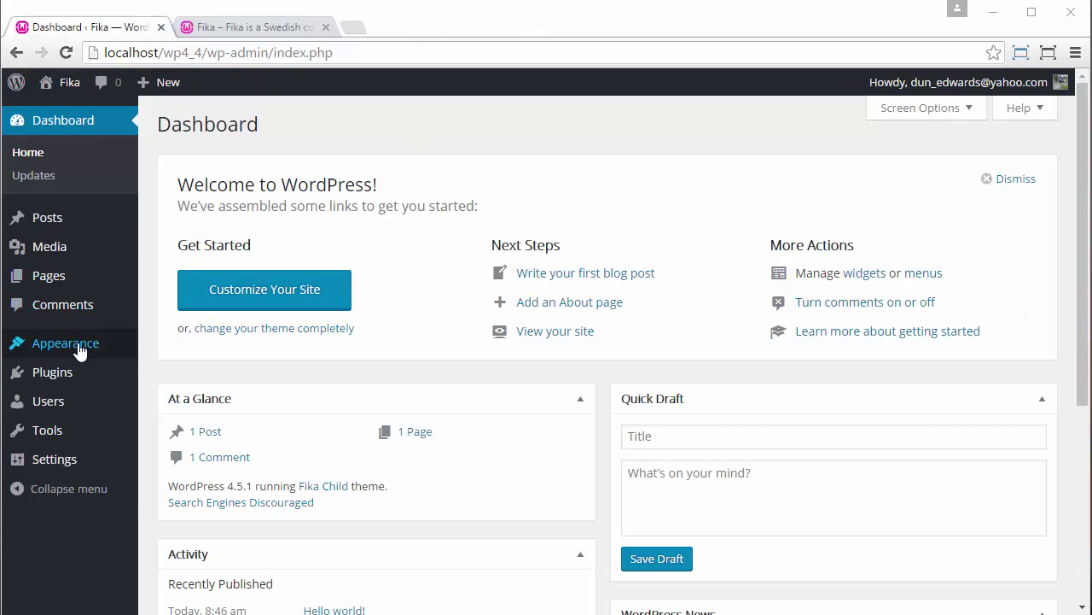
In the customizer's Header Settings, upload fika-logo.png from the Fika Logos folder and choose it as the header logo.
{"action": "mouse_move", "coordinate": [80, 351]}
{"action": "left_click", "coordinate": [193, 372]}
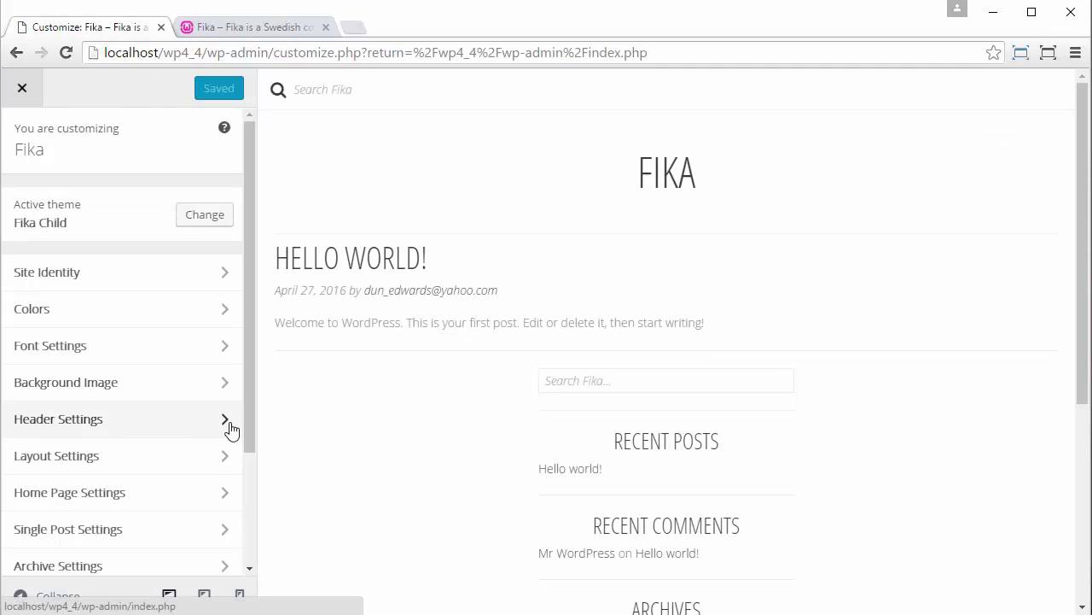
{"action": "left_click", "coordinate": [229, 421]}
{"action": "scroll", "coordinate": [56, 341], "scroll_direction": "down", "scroll_amount": 2}
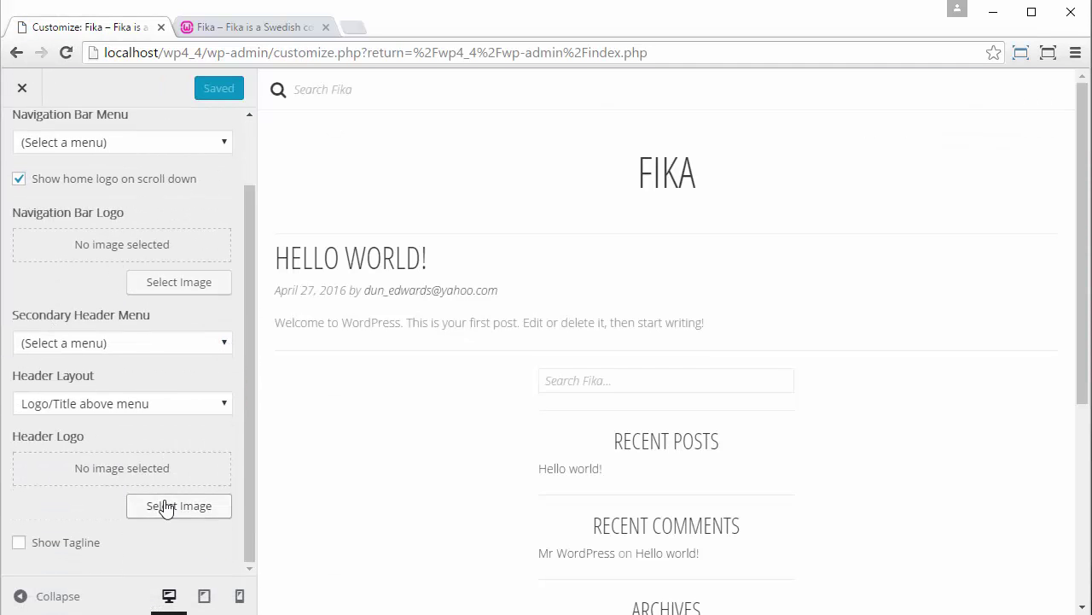
{"action": "left_click", "coordinate": [167, 508]}
{"action": "left_click", "coordinate": [417, 398]}
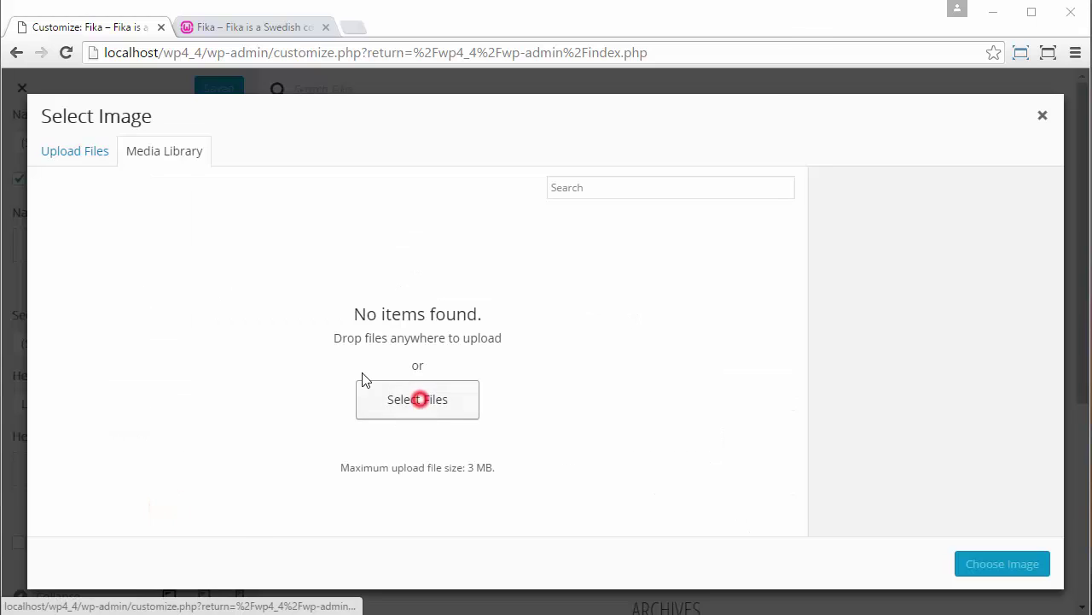
{"action": "left_click", "coordinate": [166, 156]}
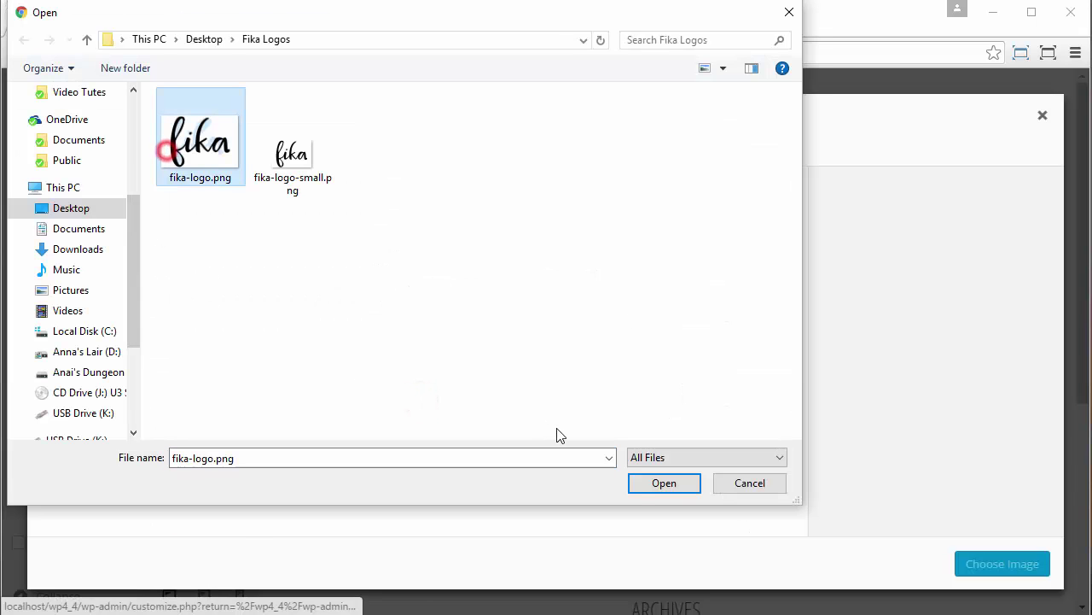
{"action": "left_click", "coordinate": [638, 483]}
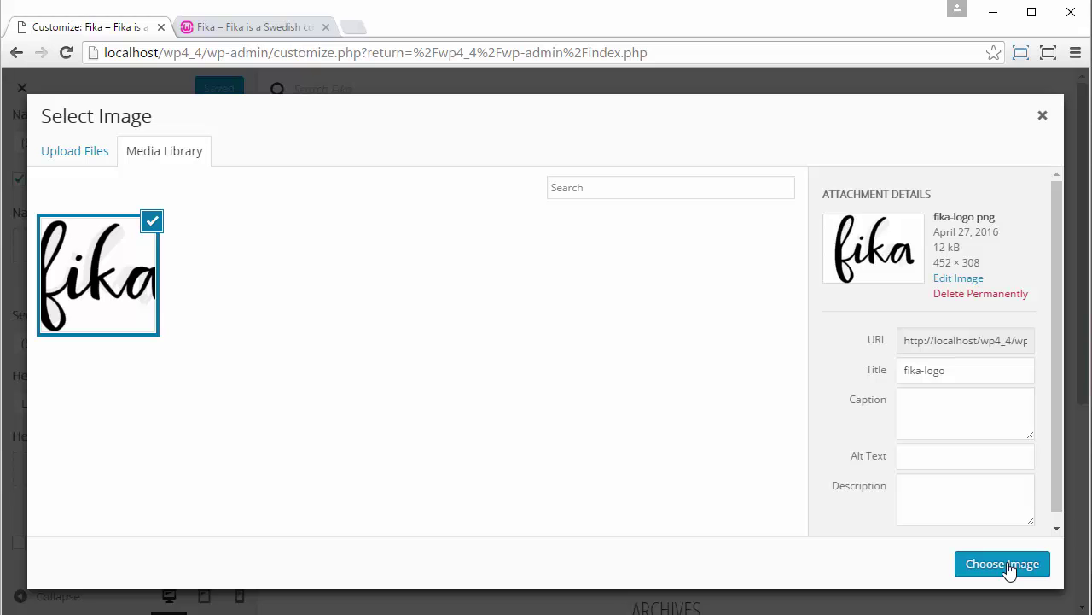
{"action": "left_click", "coordinate": [1002, 563]}
Mark the header logo as retina-friendly, try showing the tagline and hide it again, and publish the header settings.
{"action": "scroll", "coordinate": [153, 303], "scroll_direction": "down", "scroll_amount": 3}
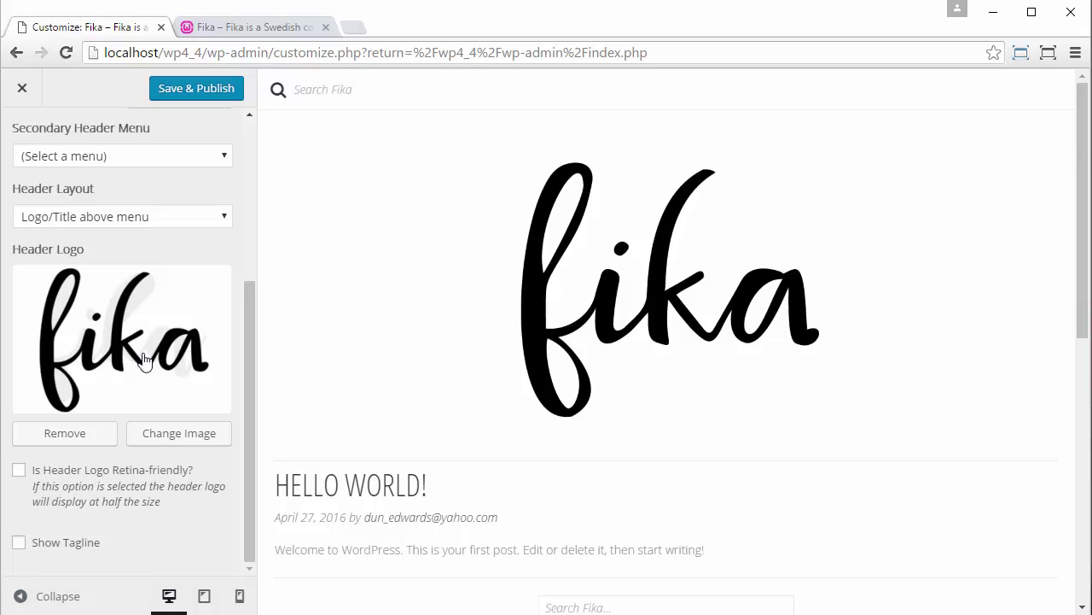
{"action": "left_click", "coordinate": [18, 470]}
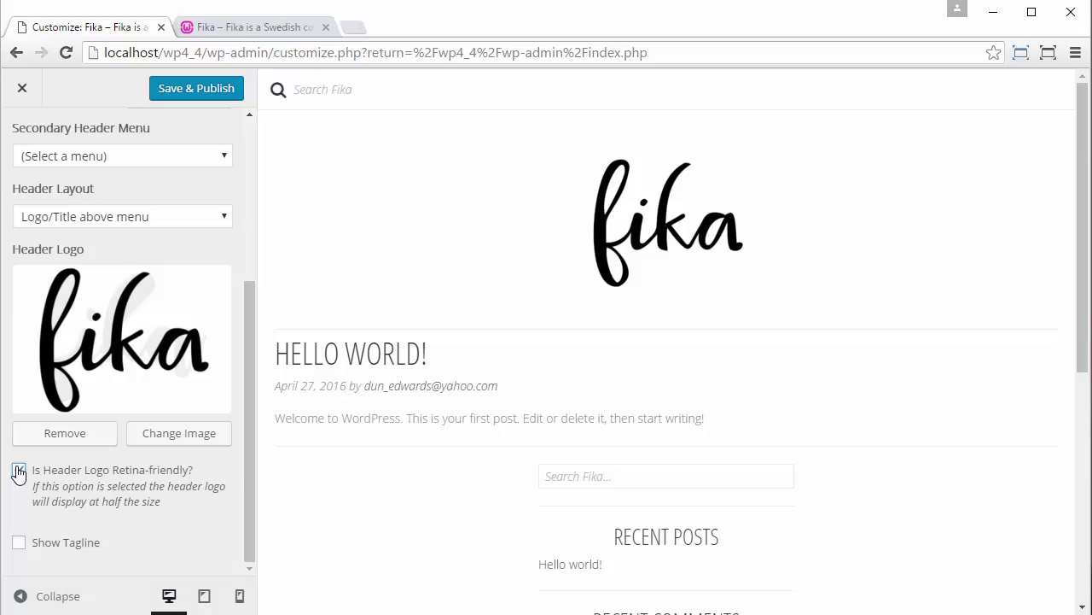
{"action": "left_click", "coordinate": [22, 544]}
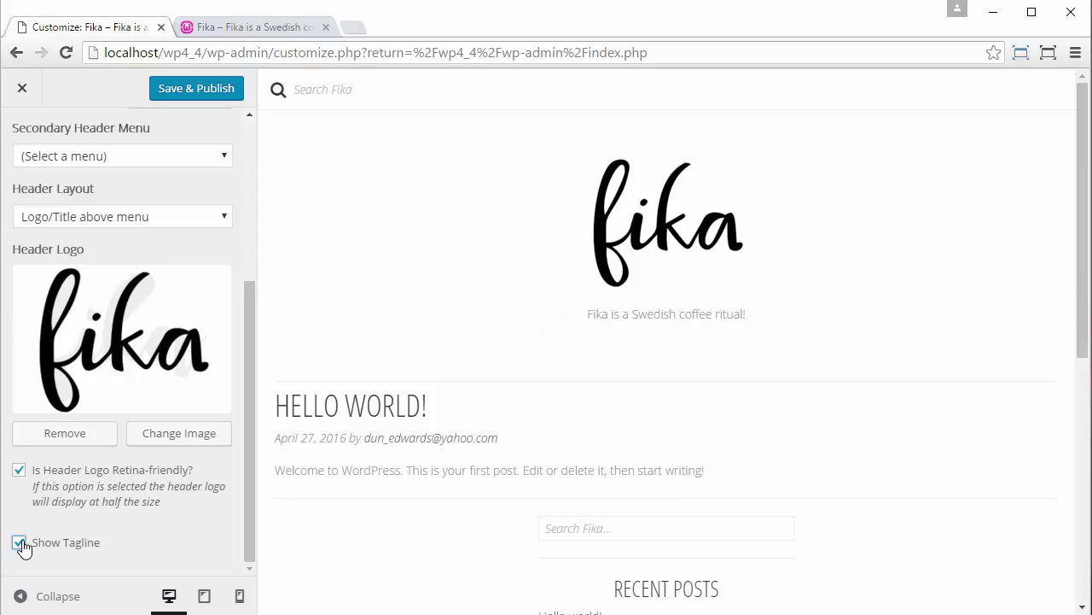
{"action": "left_click", "coordinate": [19, 543]}
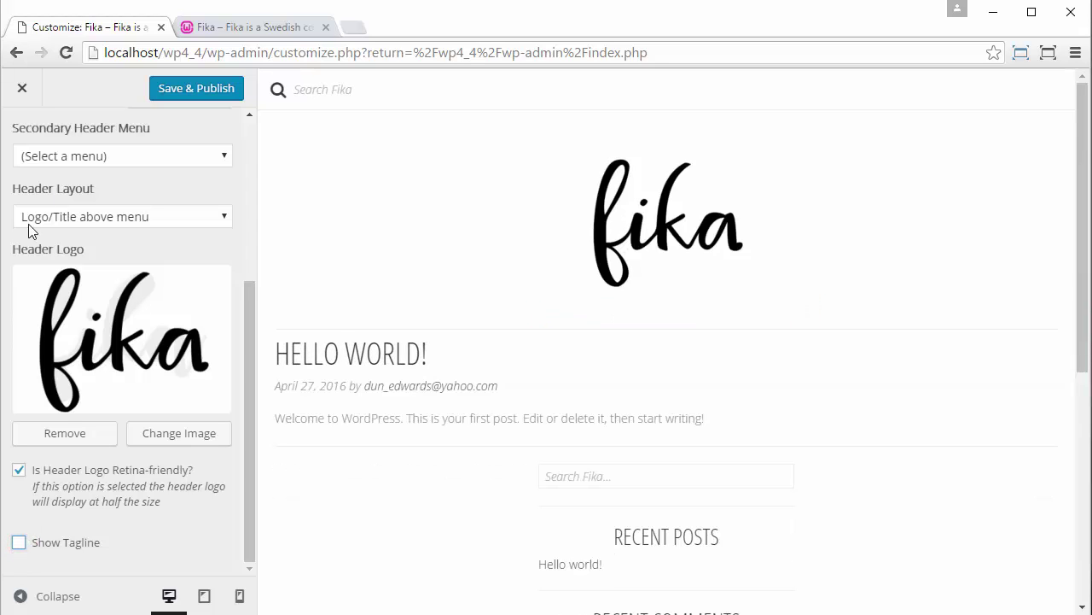
{"action": "left_click", "coordinate": [224, 86]}
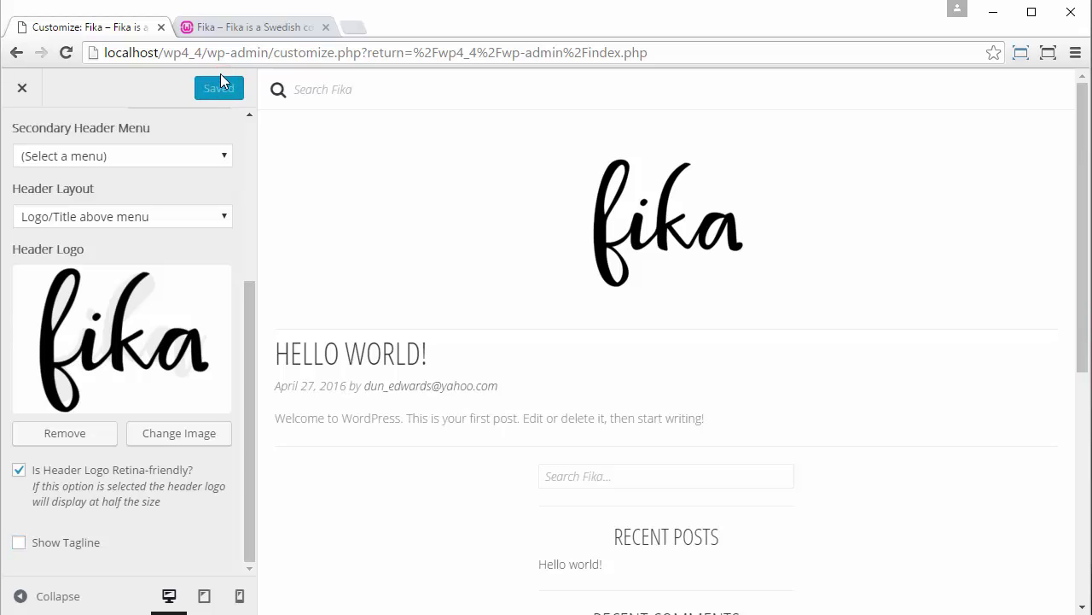
Reload the live site in its browser tab to check the header logo, and return to the admin tab.
{"action": "left_click", "coordinate": [244, 28]}
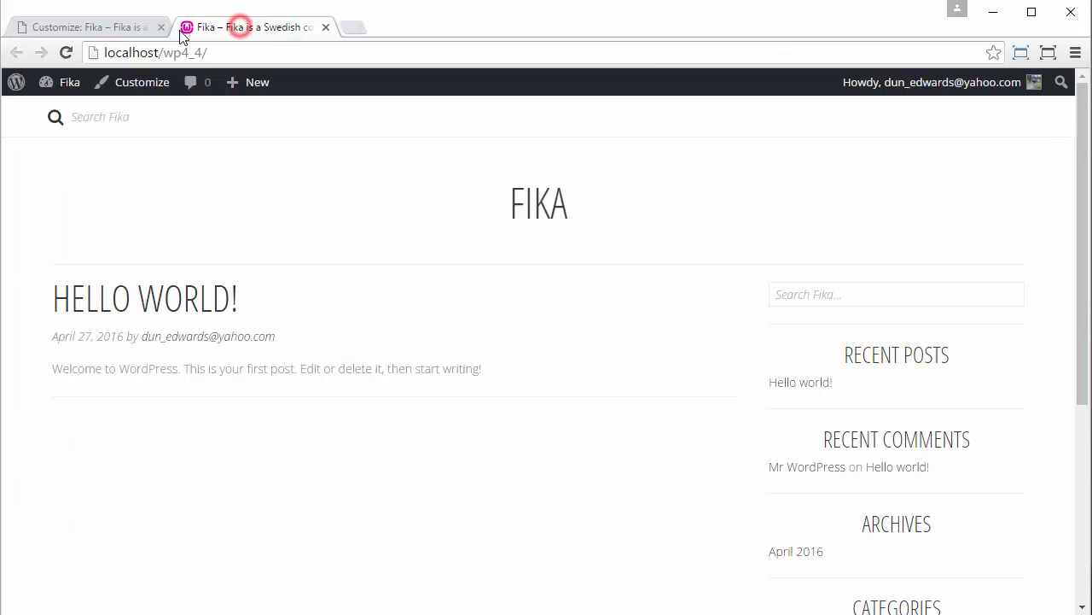
{"action": "left_click", "coordinate": [66, 52]}
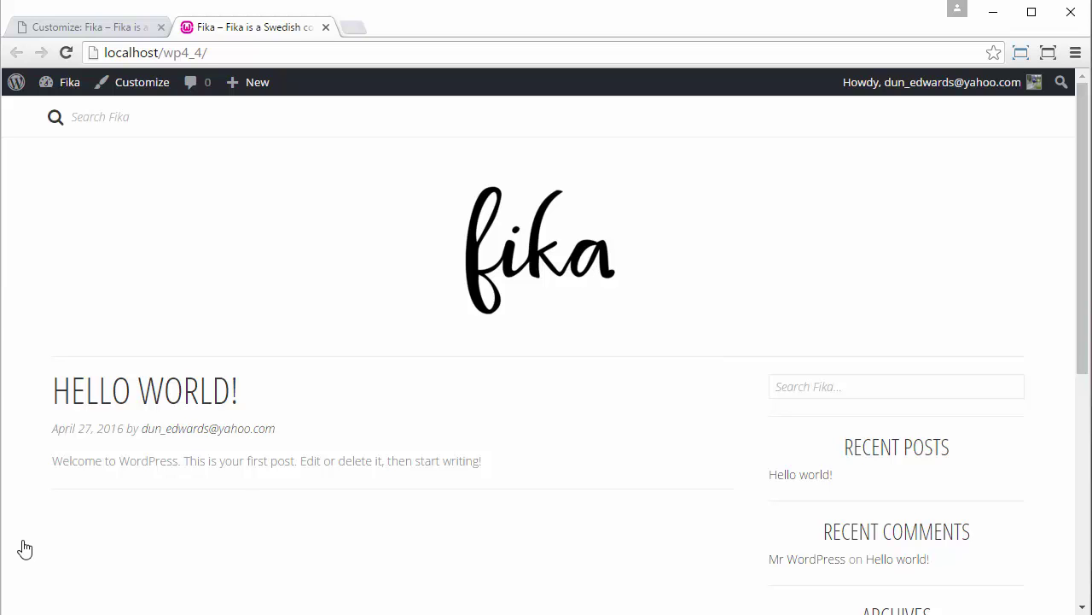
{"action": "left_click", "coordinate": [77, 28]}
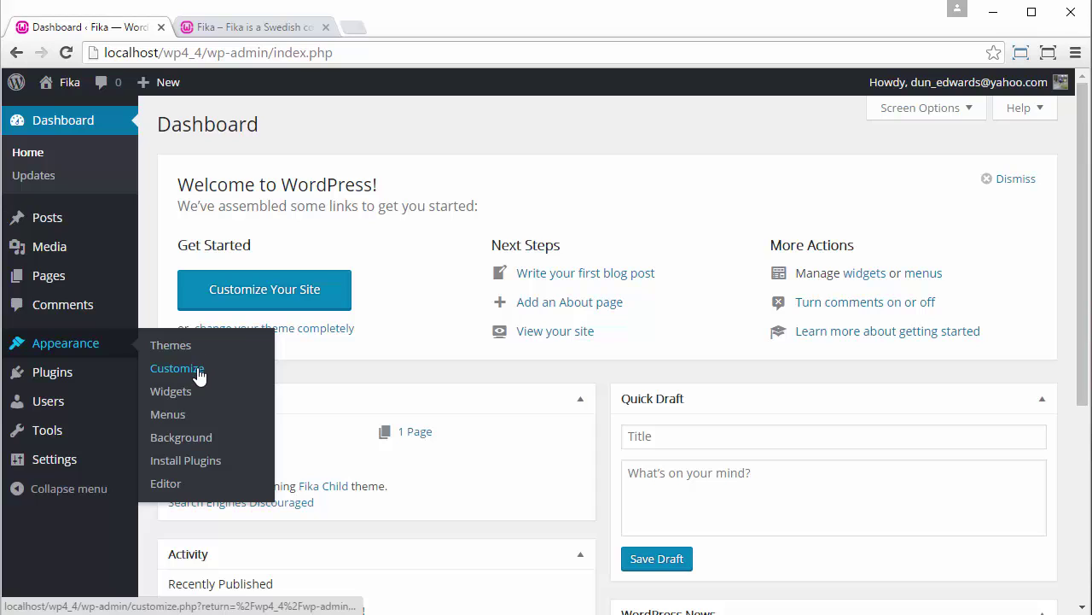
In the customizer's Header Settings, upload fika-logo-small.png as the navigation bar logo and check it in the scrolled preview.
{"action": "left_click", "coordinate": [196, 370]}
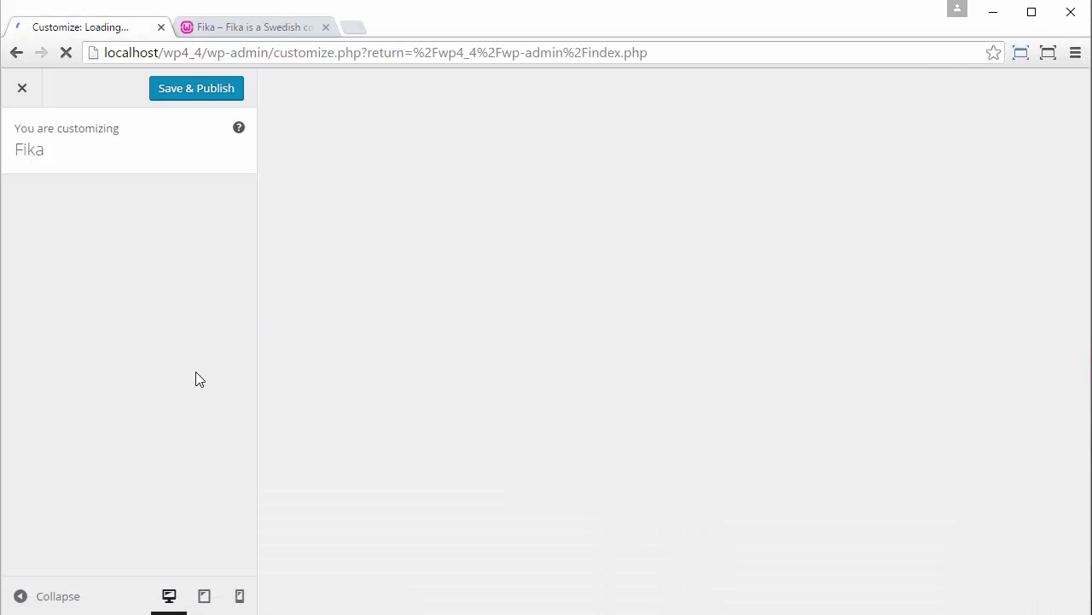
{"action": "left_click", "coordinate": [218, 418]}
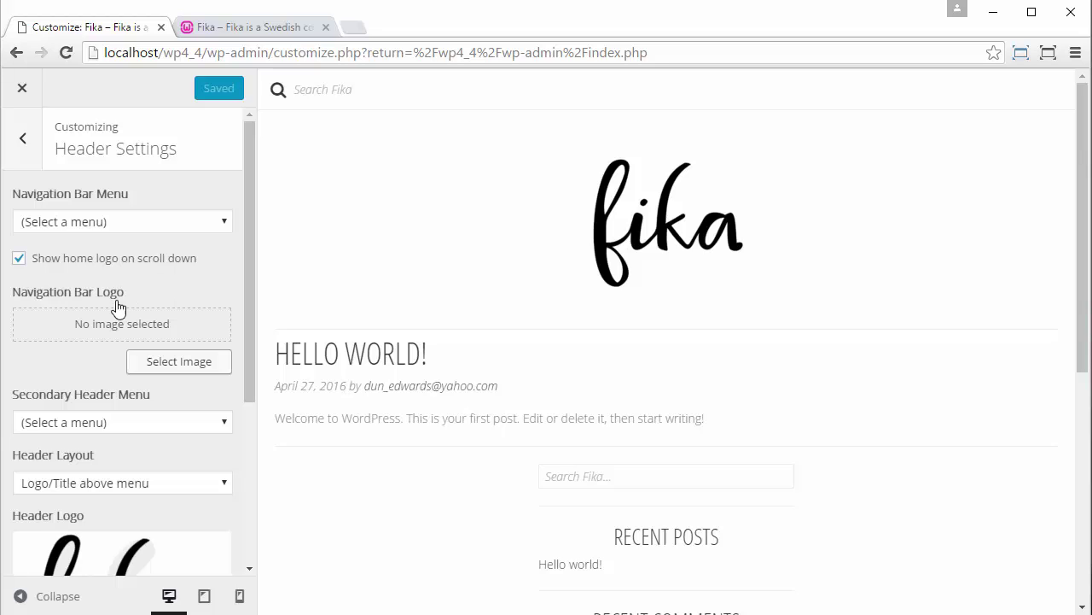
{"action": "left_click", "coordinate": [171, 368]}
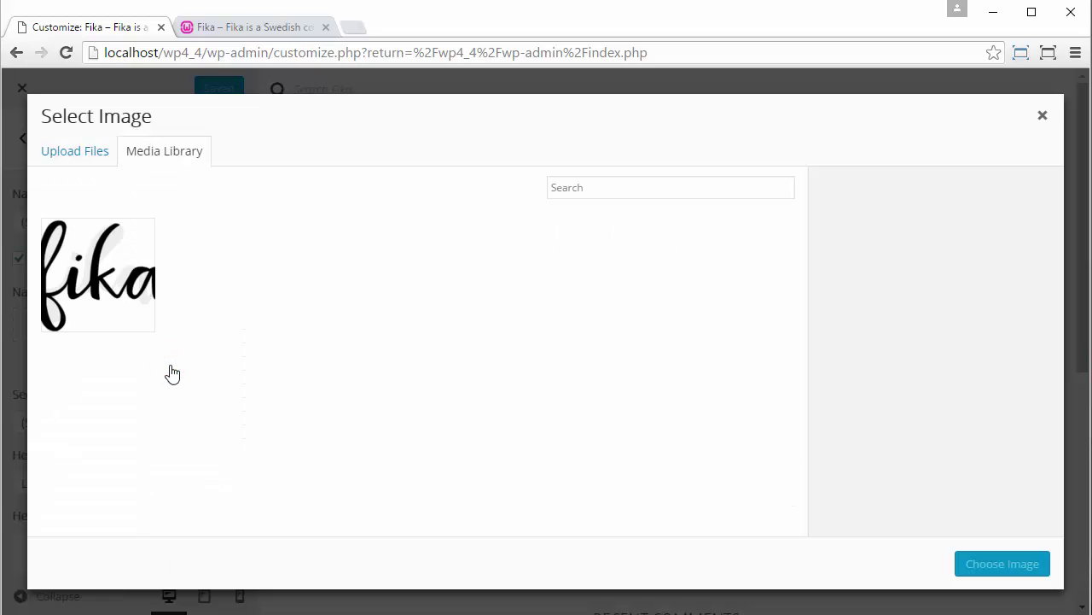
{"action": "left_click", "coordinate": [92, 164]}
{"action": "left_click", "coordinate": [545, 357]}
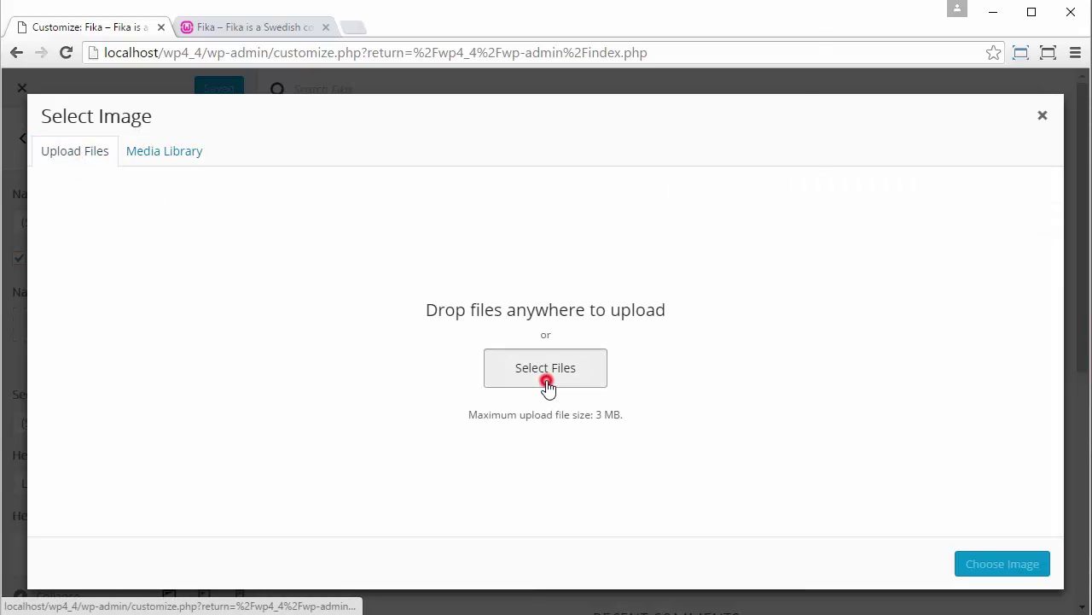
{"action": "left_click", "coordinate": [289, 171]}
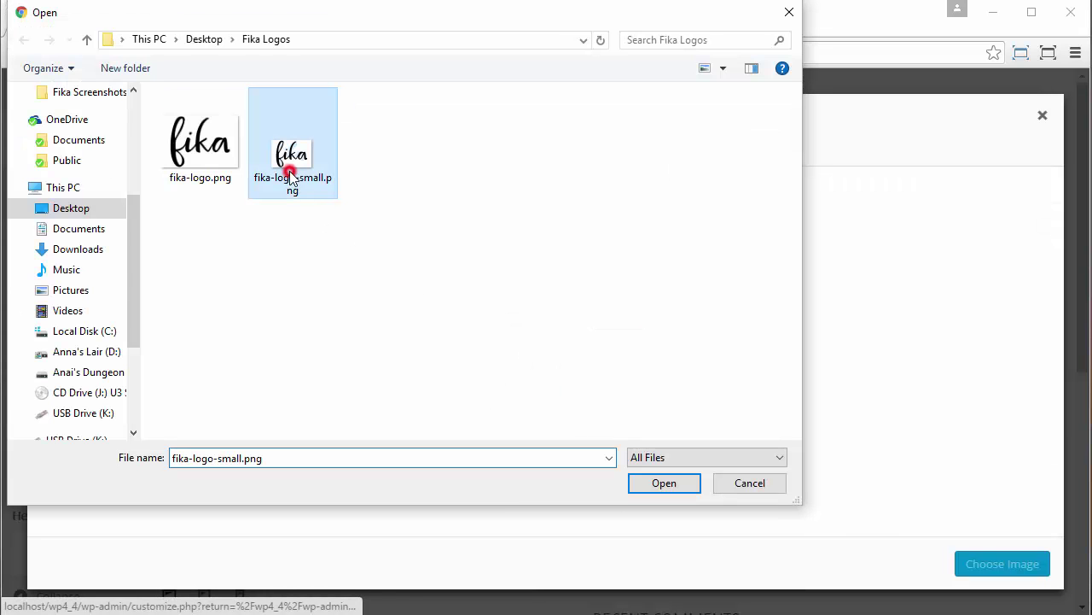
{"action": "left_click", "coordinate": [639, 481]}
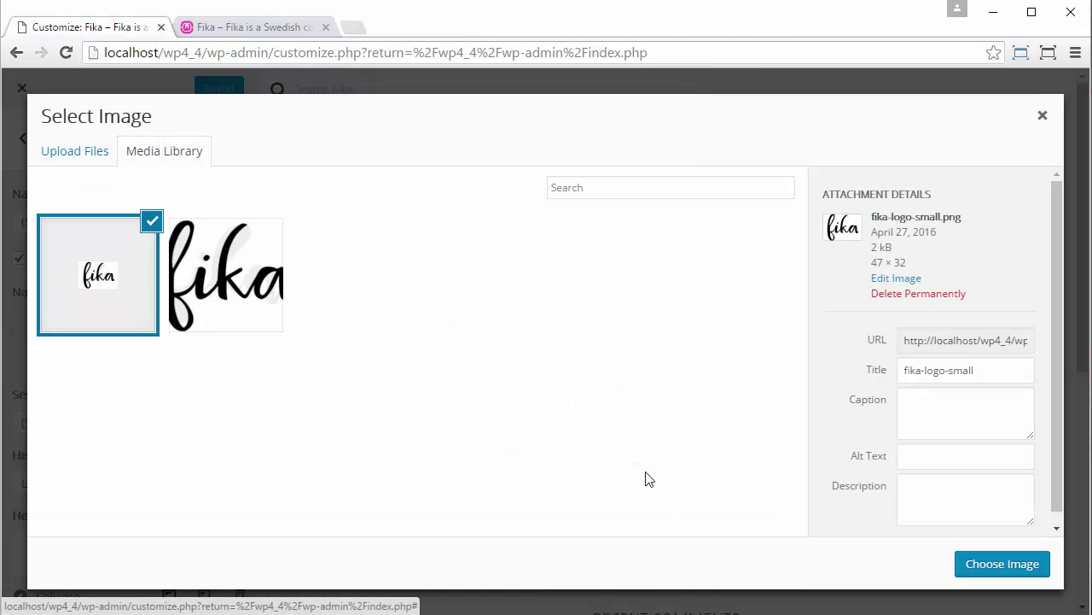
{"action": "left_click", "coordinate": [1009, 566]}
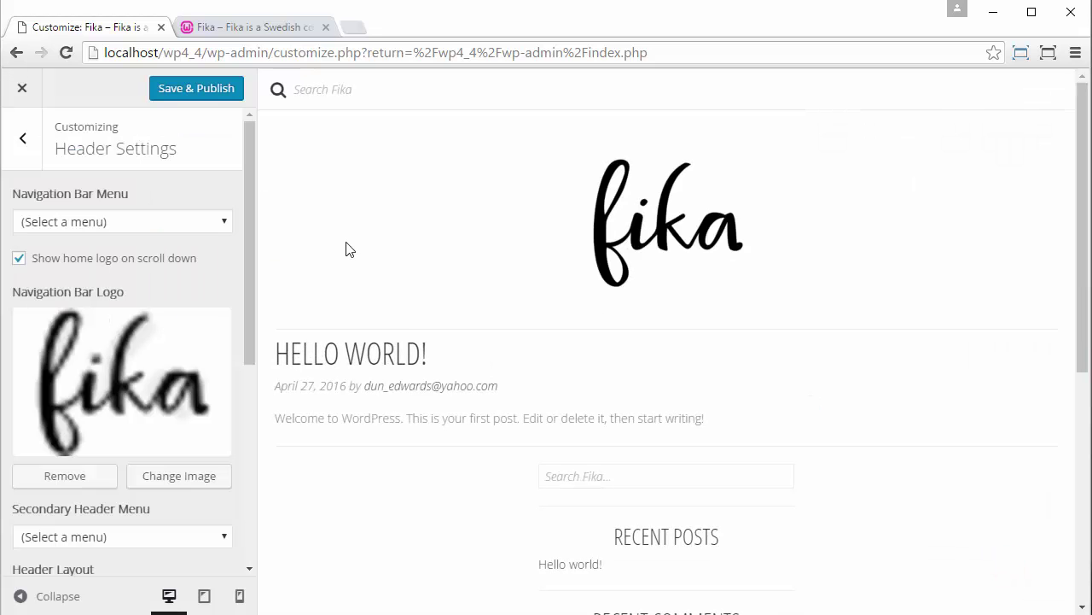
{"action": "scroll", "coordinate": [916, 214], "scroll_direction": "down", "scroll_amount": 3}
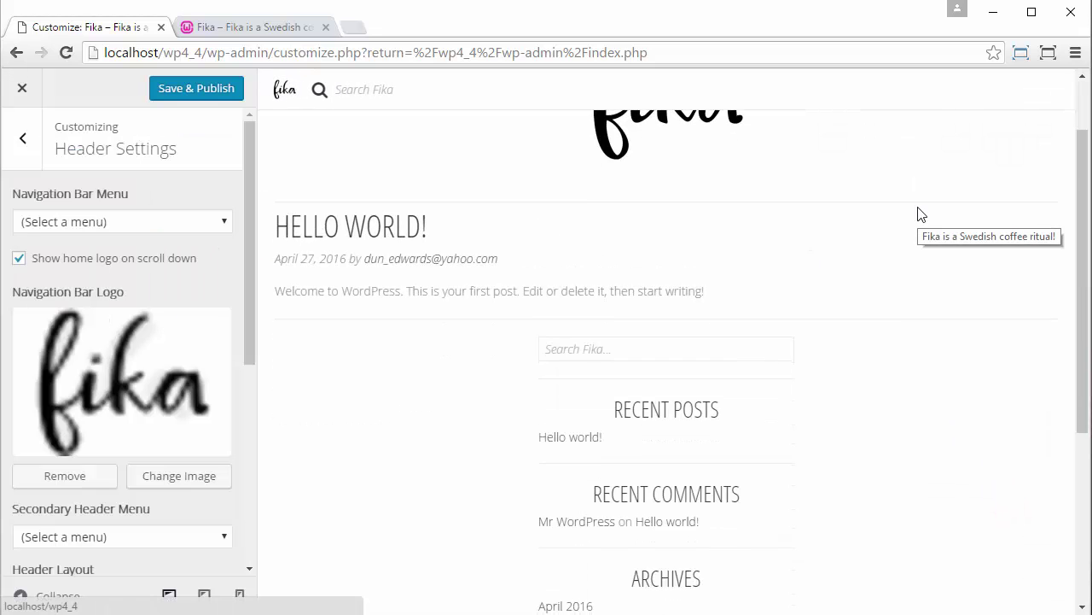